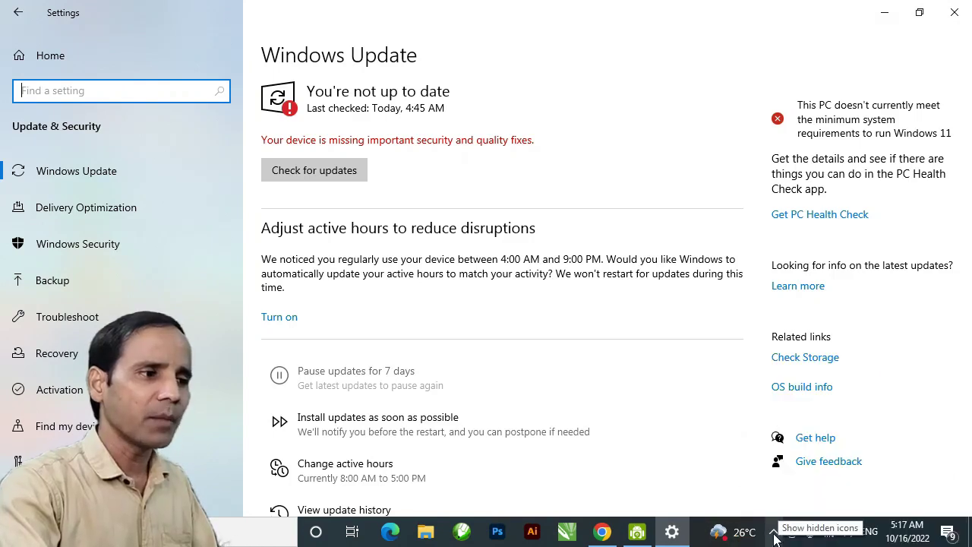
click(774, 533)
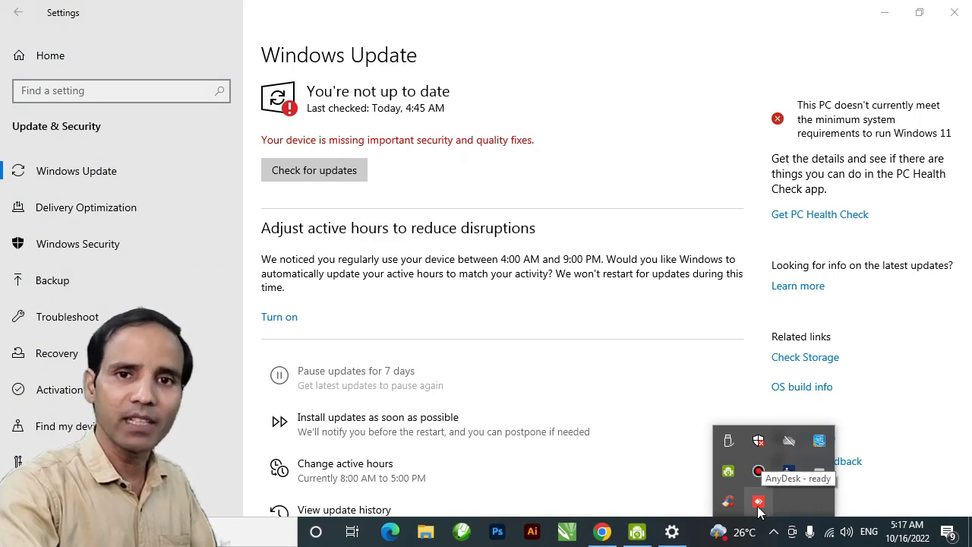
click(521, 338)
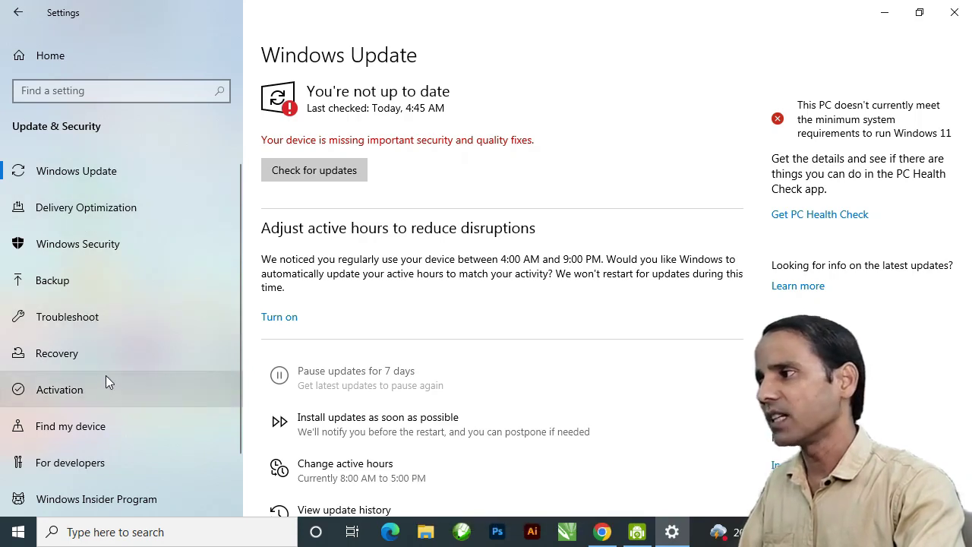
Open the virus and threat protection settings of Windows Security from the Update & Security settings
click(98, 248)
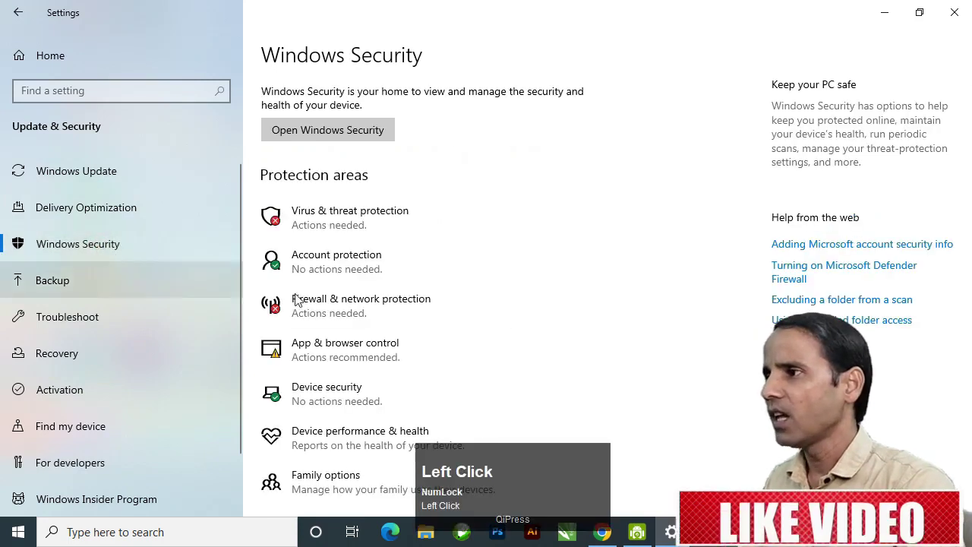
click(325, 225)
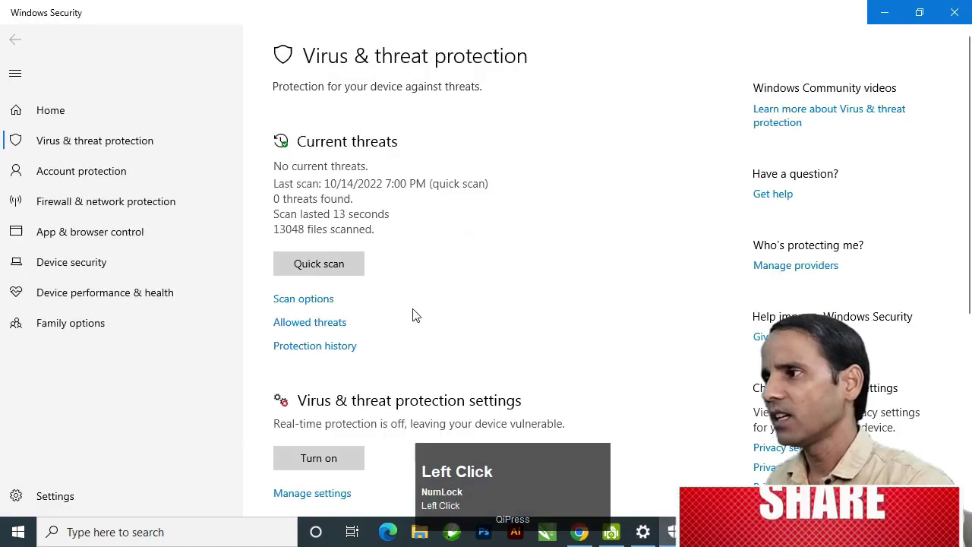
scroll(373, 341, down, 5)
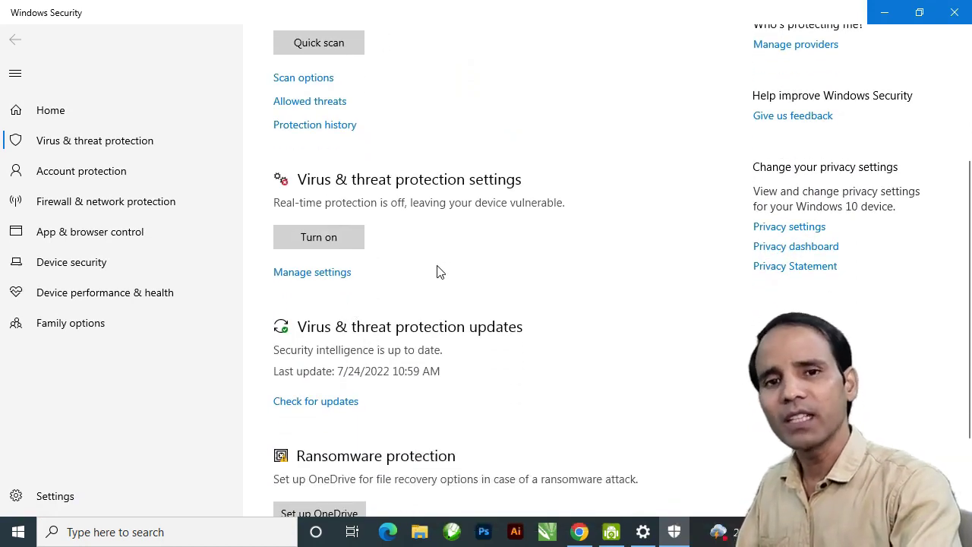
click(324, 281)
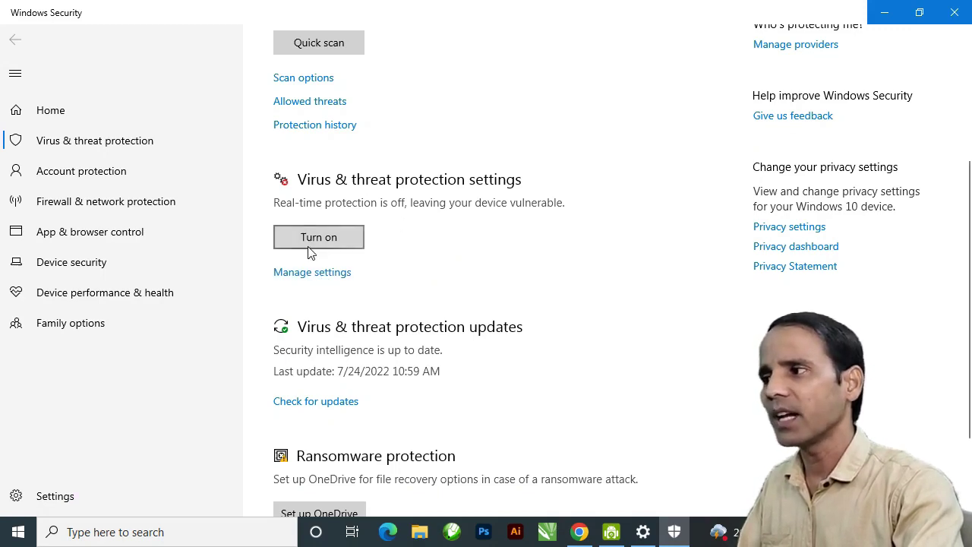
click(320, 275)
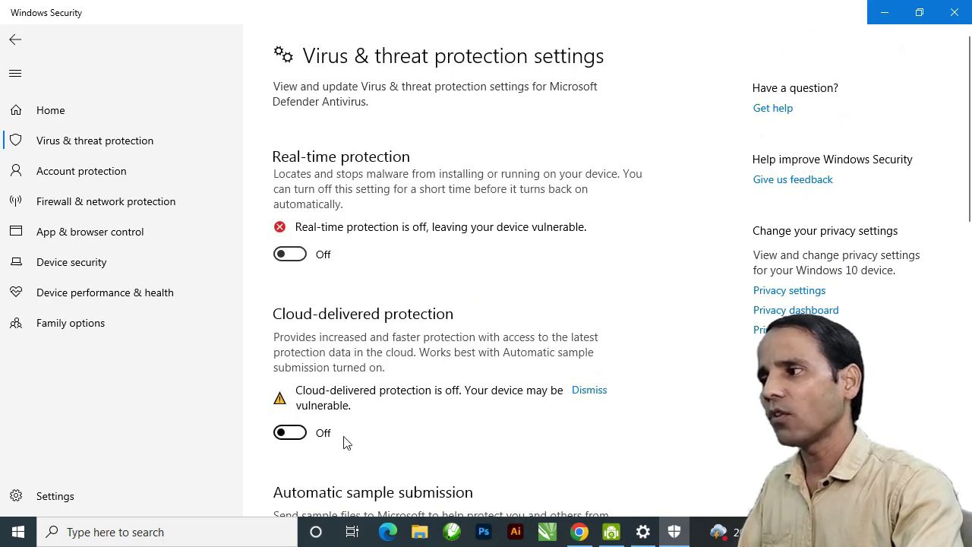
Check the real-time, cloud-delivered, sample submission and tamper protection switches, and close Windows Security and Settings
scroll(451, 427, down, 5)
scroll(304, 428, down, 3)
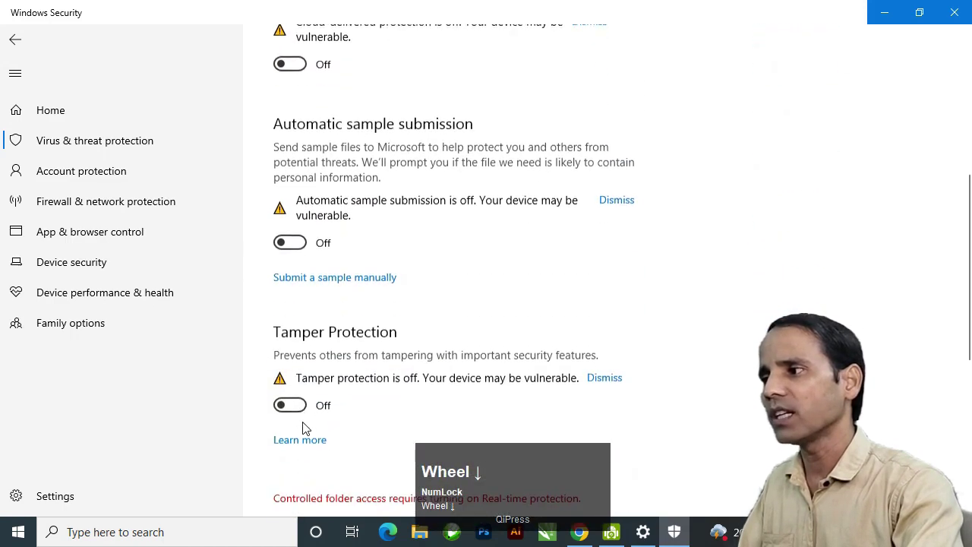
scroll(315, 347, up, 8)
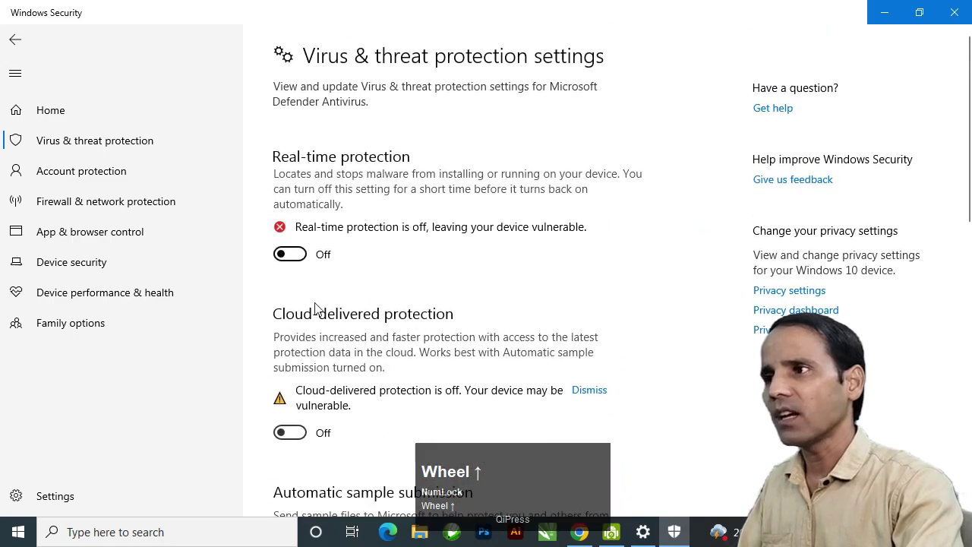
click(954, 12)
click(954, 12)
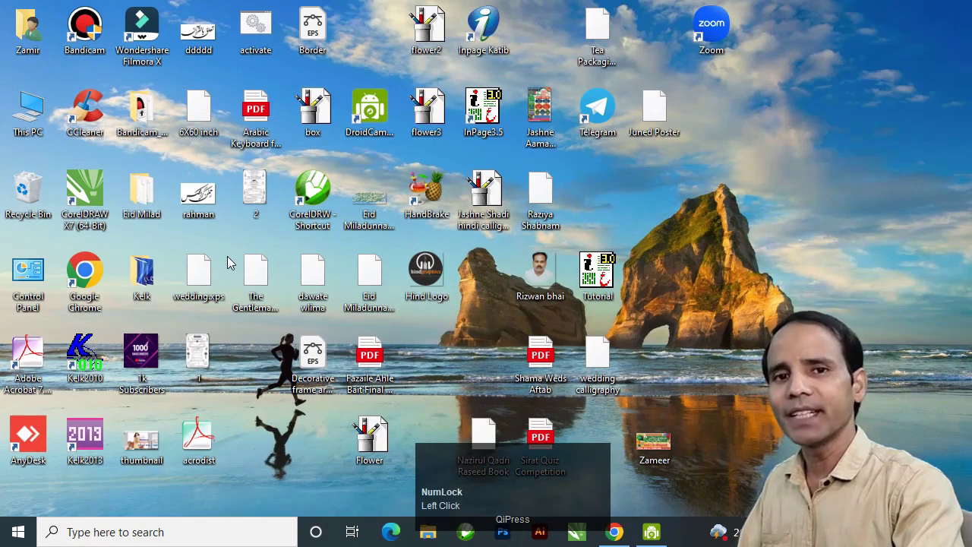
Open the Kelk2010 subfolder inside the Kelk folder on the desktop
double_click(143, 274)
click(419, 415)
click(851, 33)
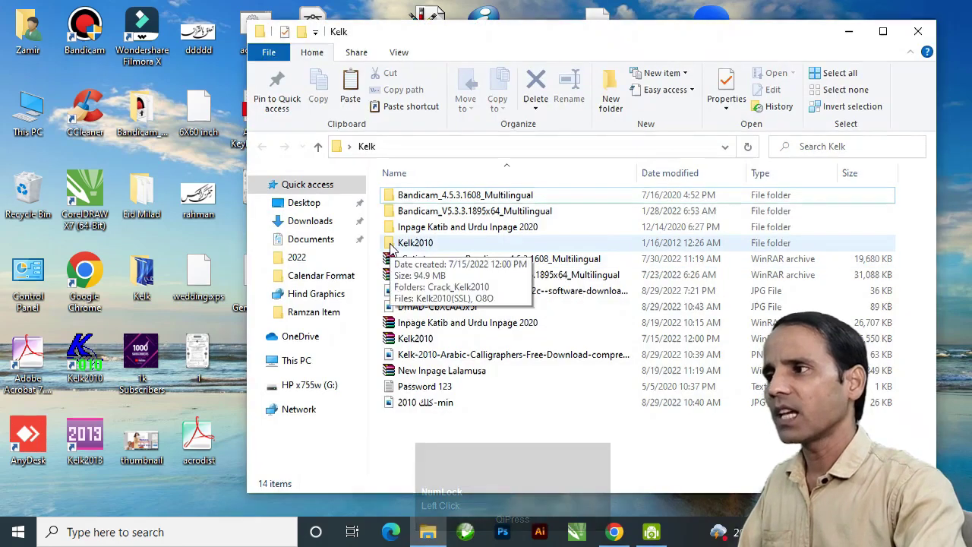
double_click(389, 248)
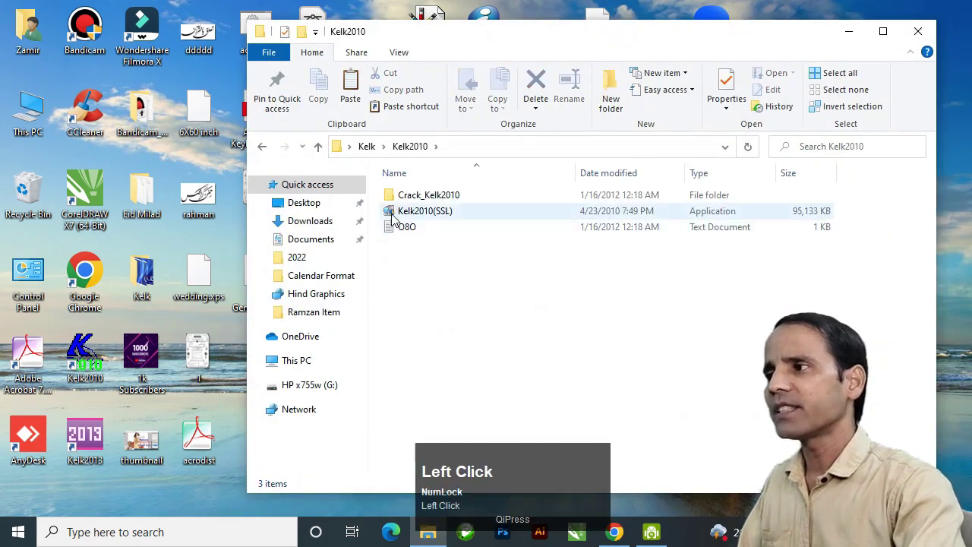
Run the Kelk2010(SSL) setup application as administrator and allow it to make changes to the device
click(391, 215)
right_click(391, 215)
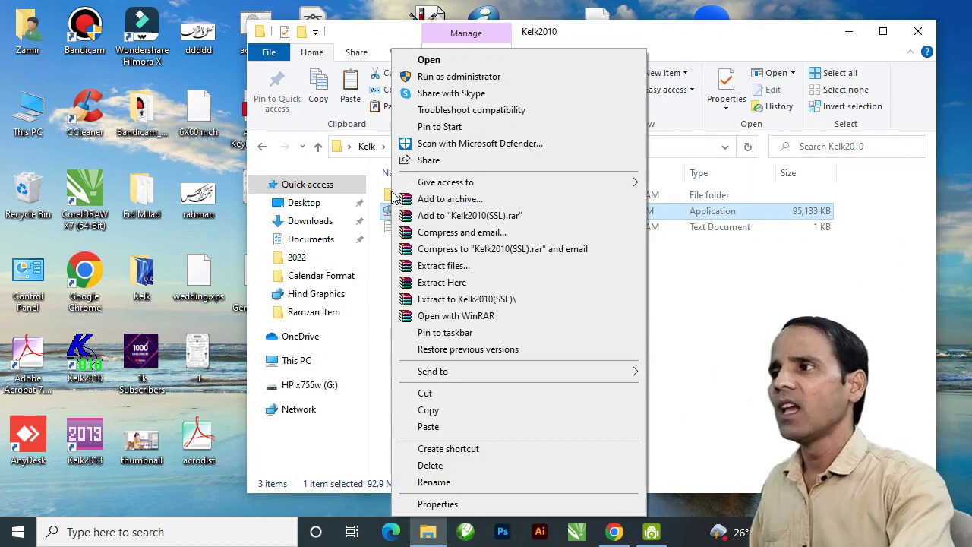
click(458, 79)
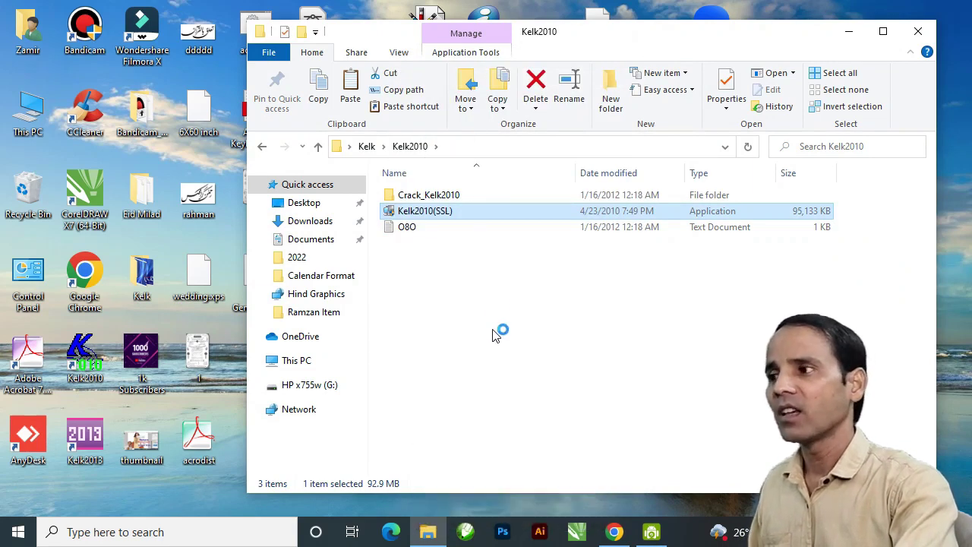
click(507, 417)
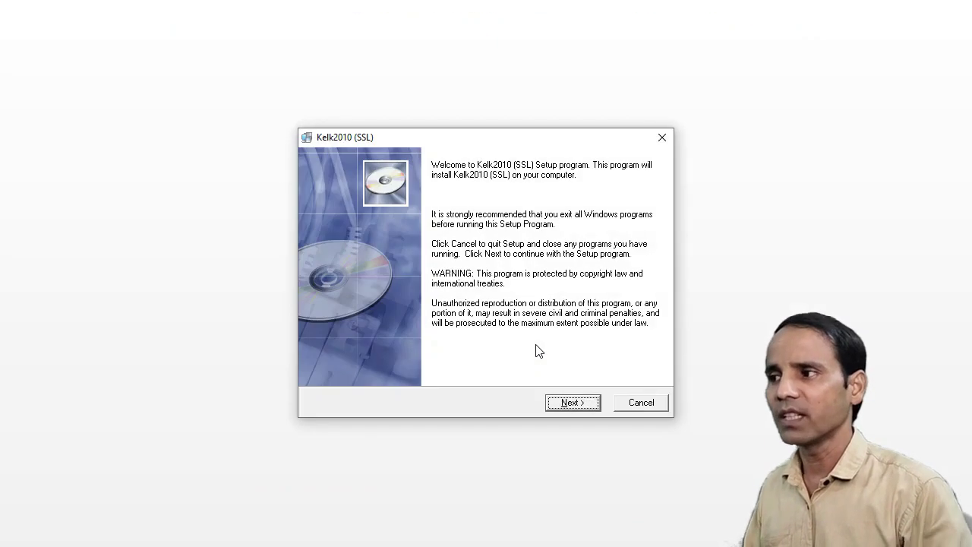
Install Kelk2010 (SSL) to C:\Program Files (x86)\SinaSoft\Kelk2010 with English as the language and finish the setup
click(575, 403)
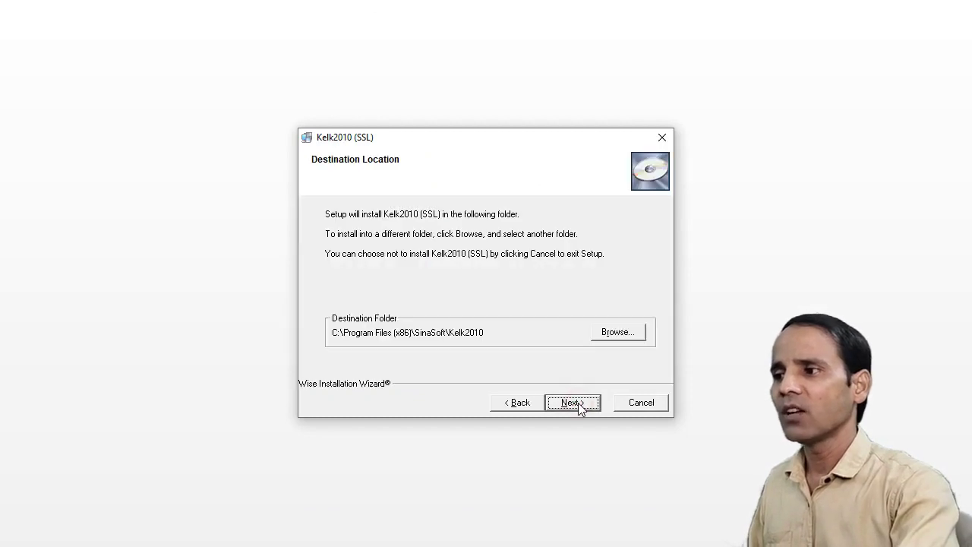
click(575, 403)
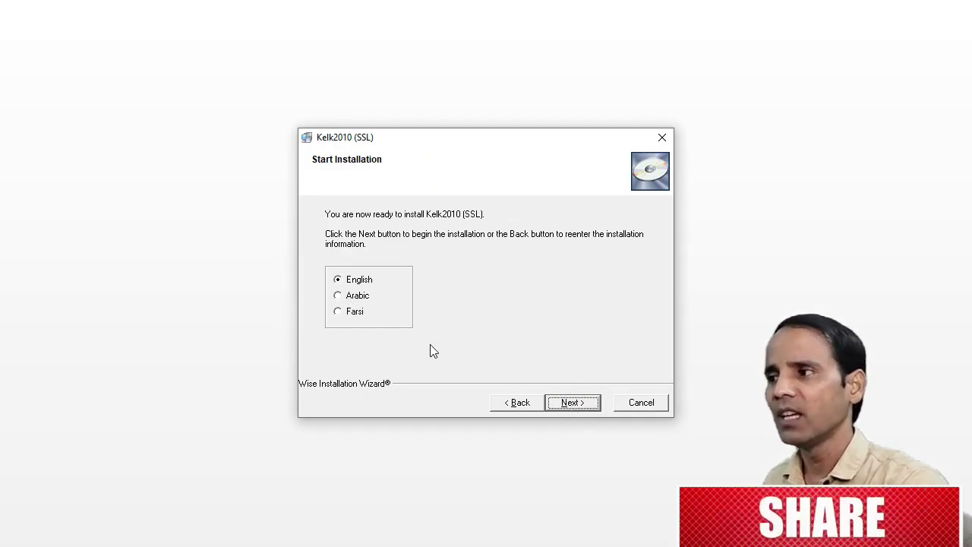
click(574, 402)
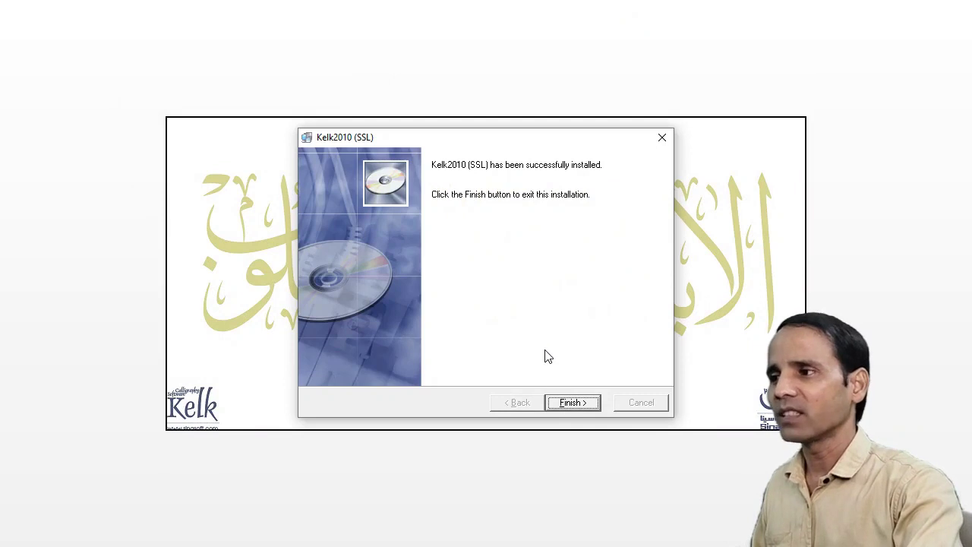
click(576, 404)
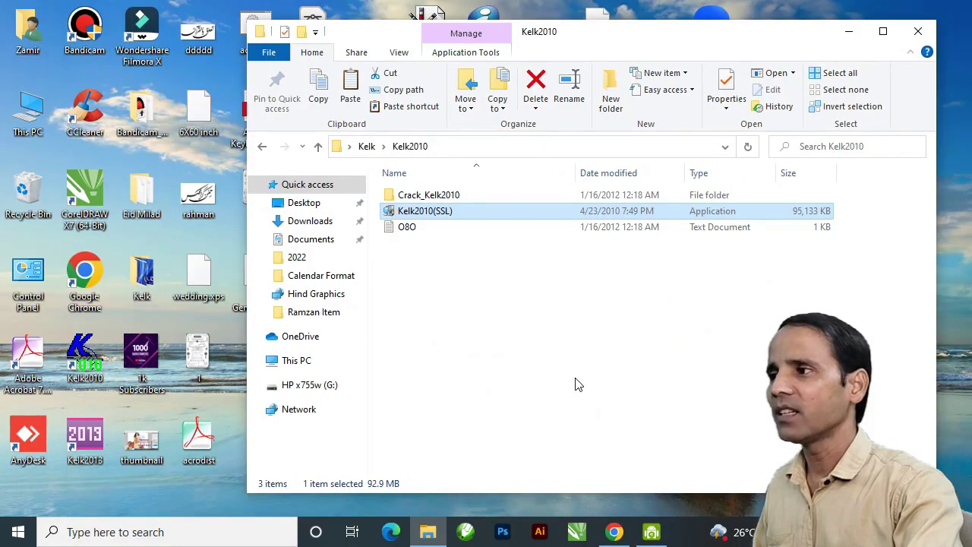
click(575, 307)
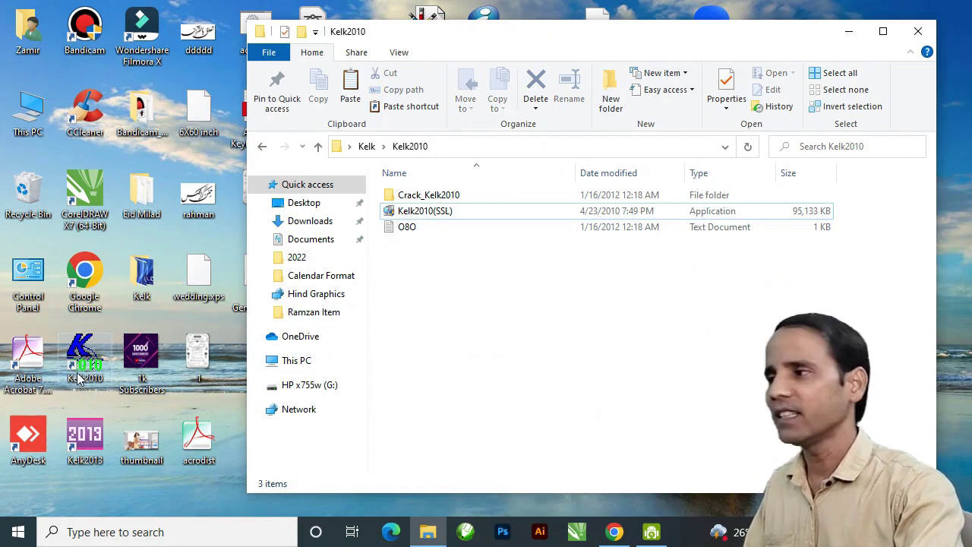
Run Kelk 2010 Patcher v2.2 from the Crack_Kelk2010 folder as administrator and allow it to make changes
double_click(390, 199)
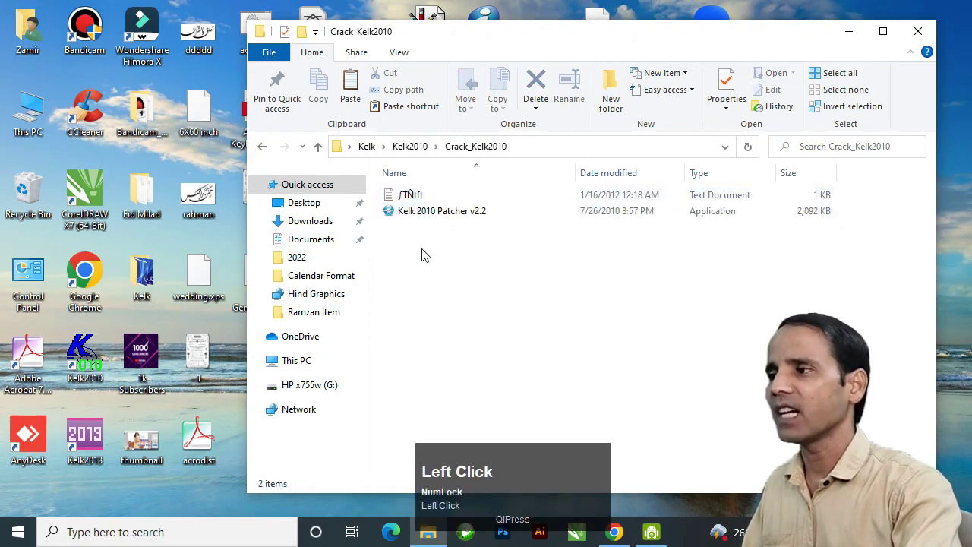
click(405, 217)
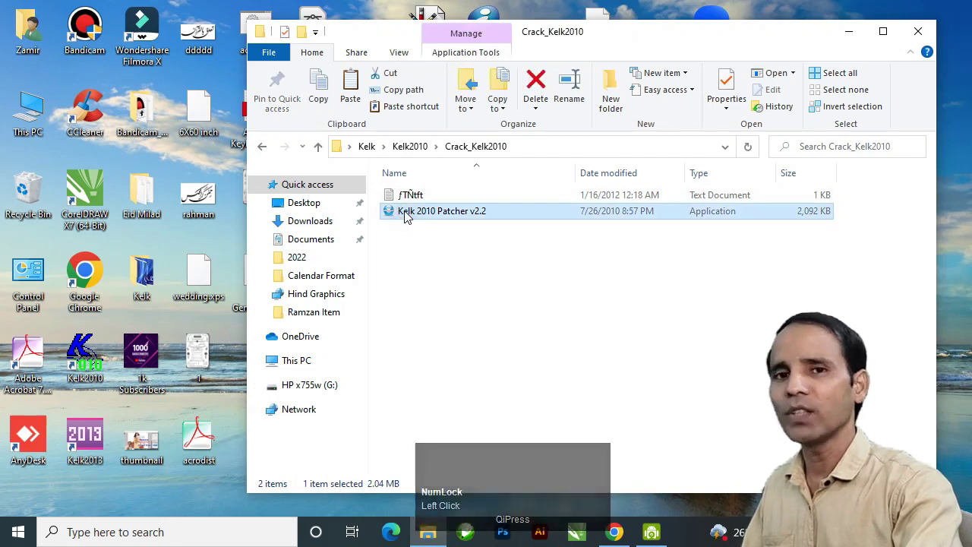
right_click(405, 217)
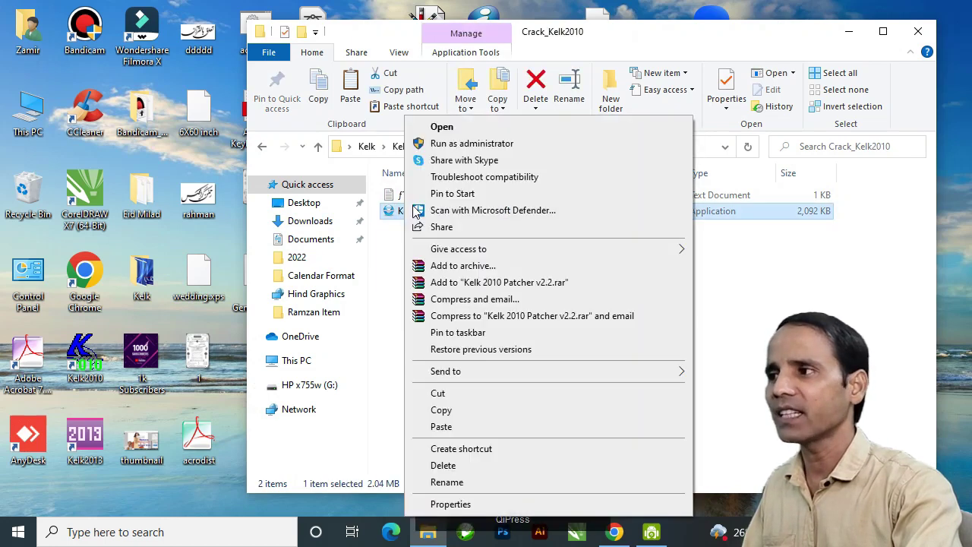
click(460, 144)
click(543, 426)
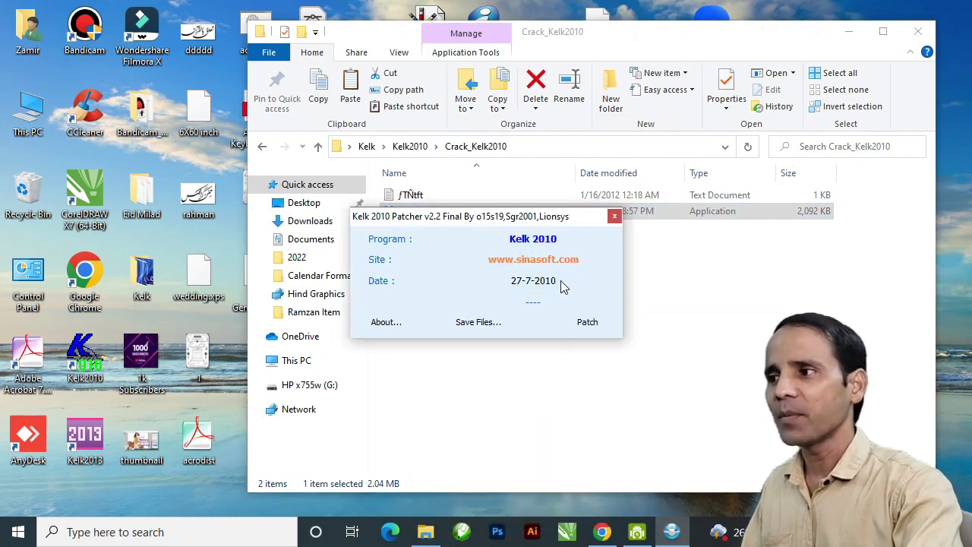
Patch Kelk 2010 at the path C:\Program Files (x86)\SinaSoft\Kelk2010 and close the patcher and the folder window
click(588, 325)
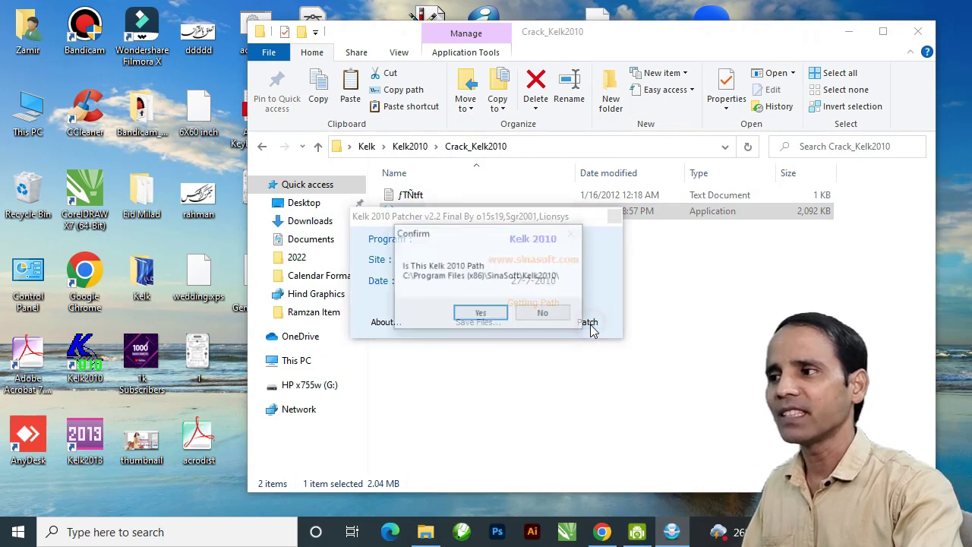
click(481, 314)
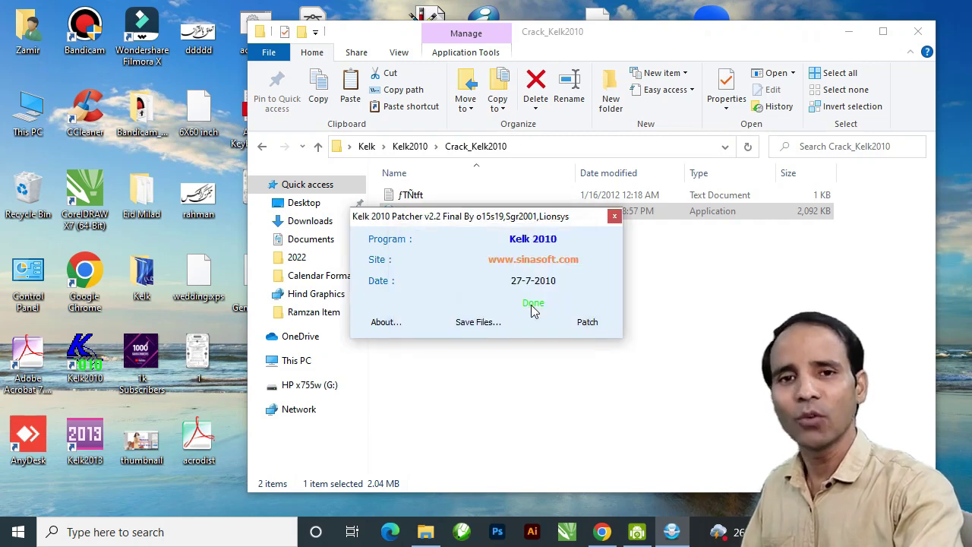
click(617, 220)
click(683, 299)
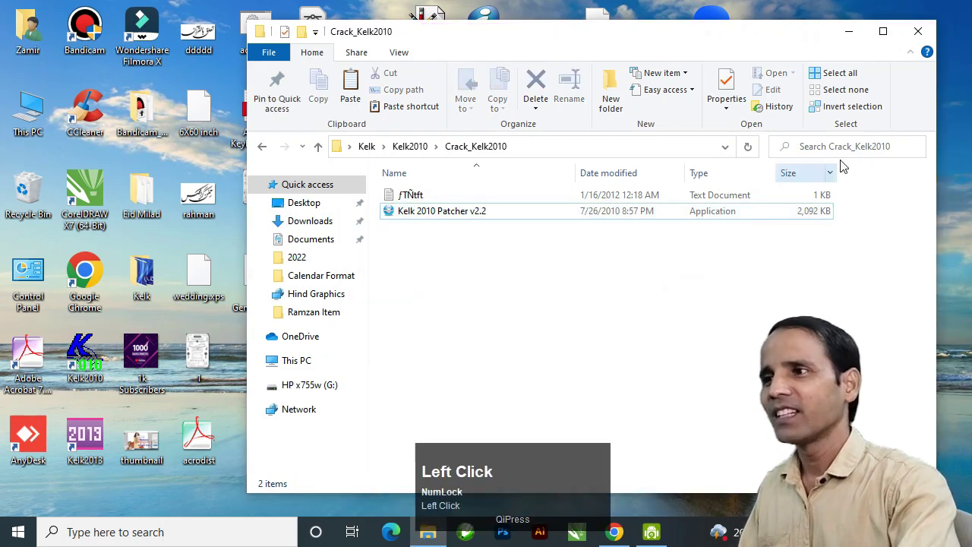
click(918, 32)
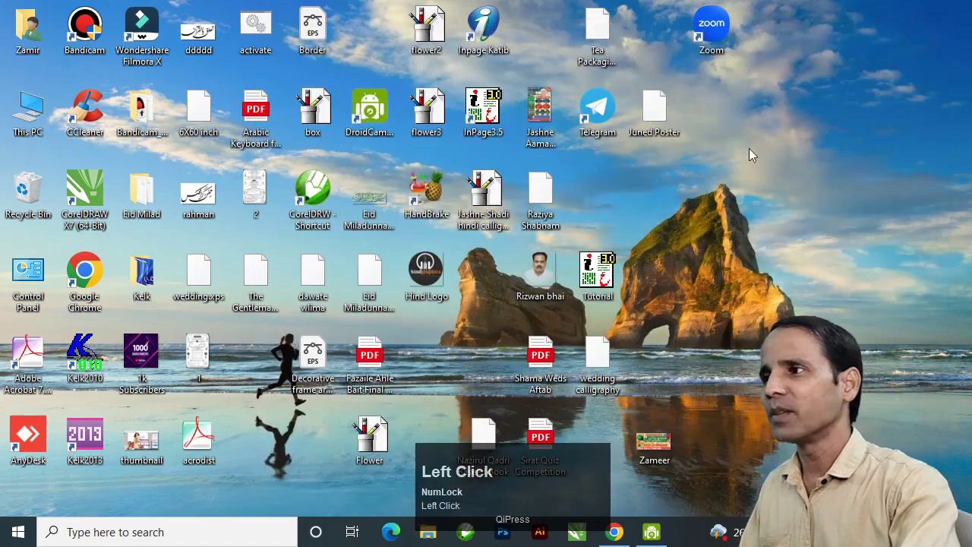
Launch Kelk2010 from its desktop shortcut as administrator and allow it to make changes to the device
click(75, 343)
right_click(77, 346)
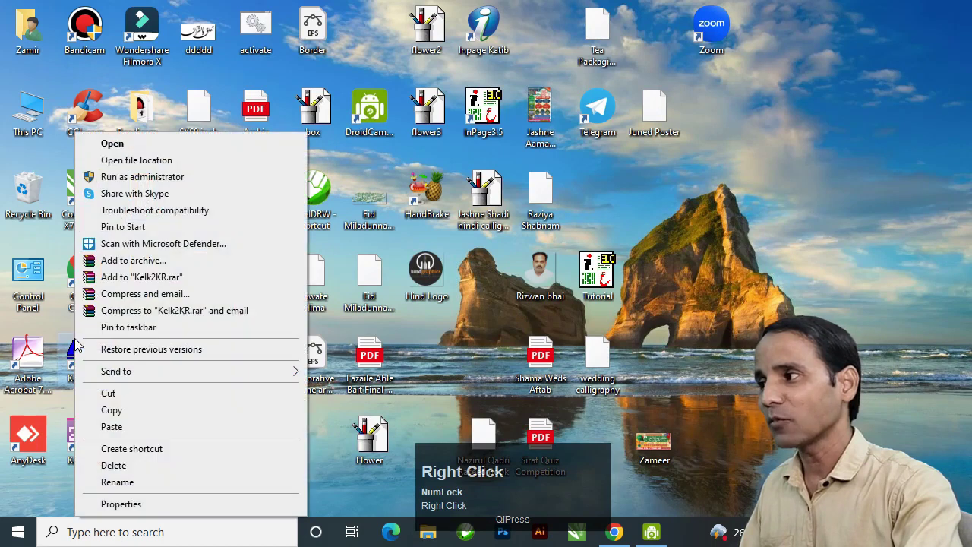
click(131, 181)
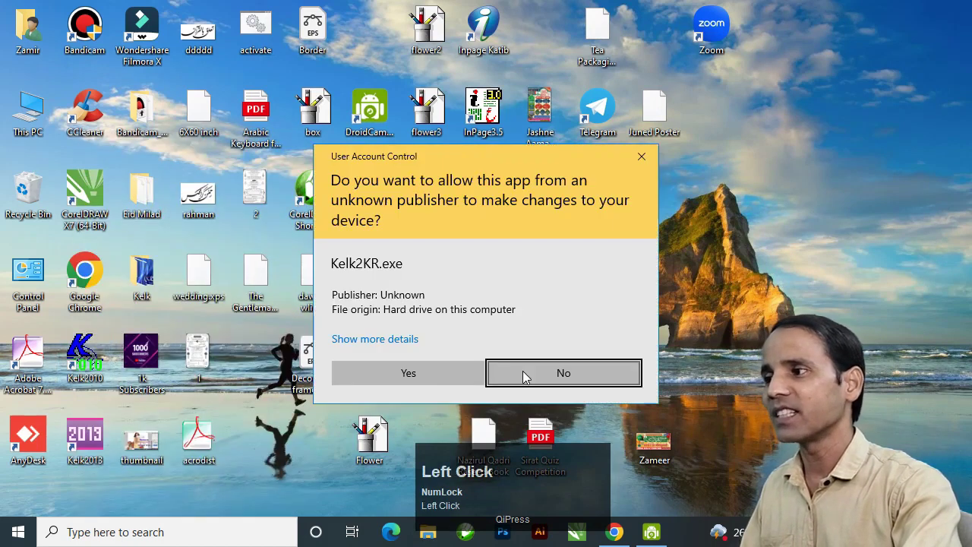
click(427, 371)
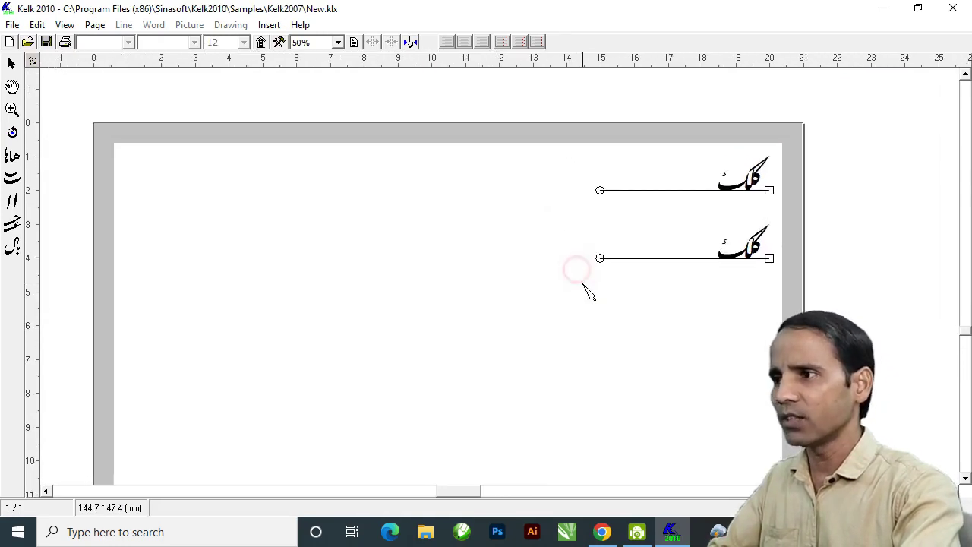
click(552, 292)
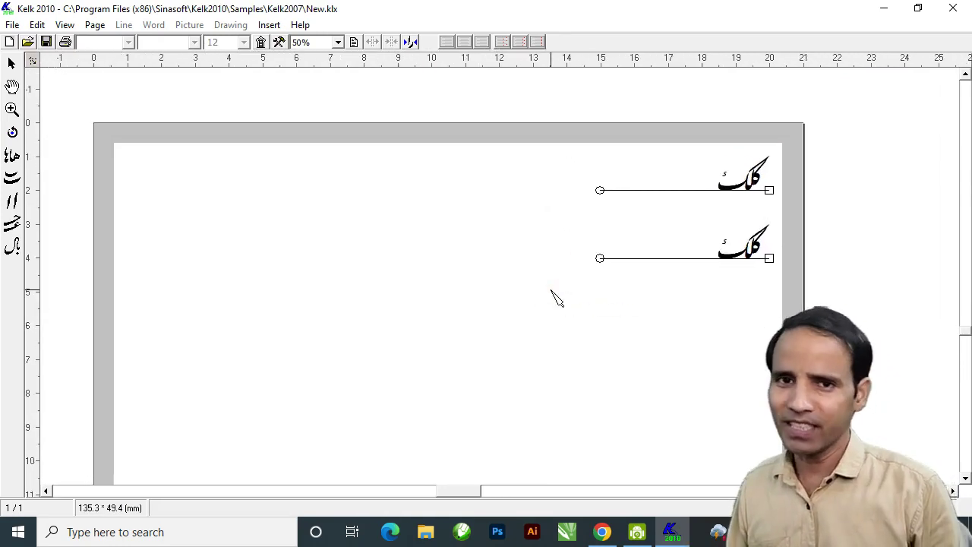